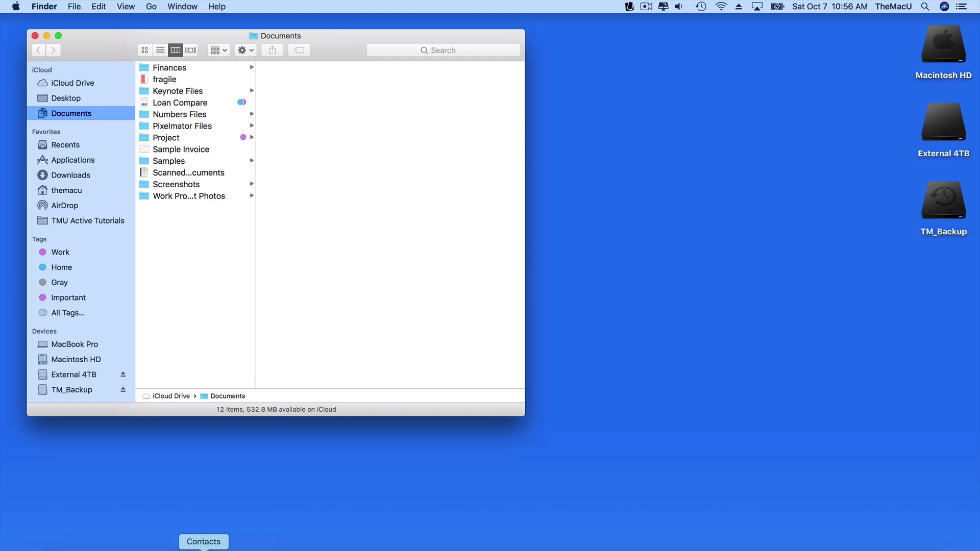
# Step: Bring up Mail and settle on the iCloud inbox after glancing at Gmail
pyautogui.click(157, 547)
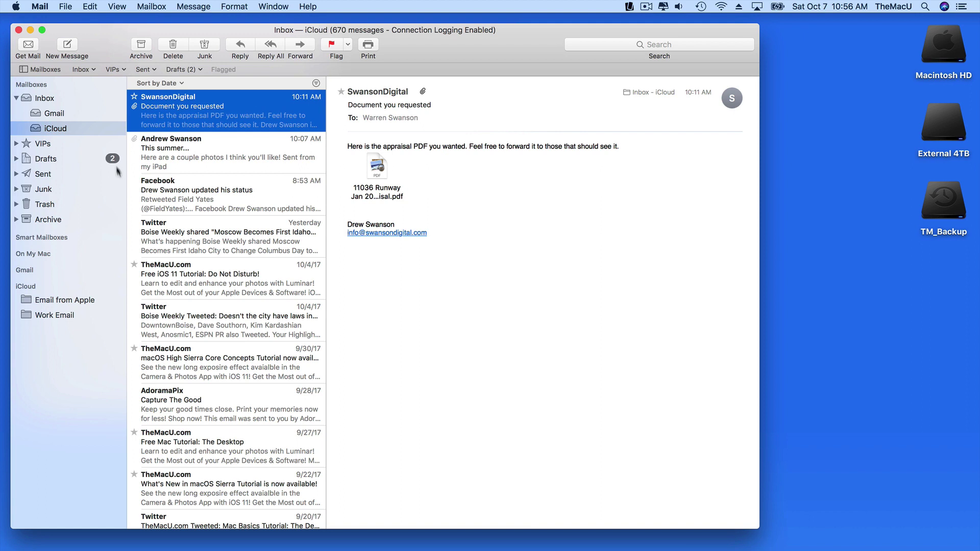
pyautogui.click(87, 115)
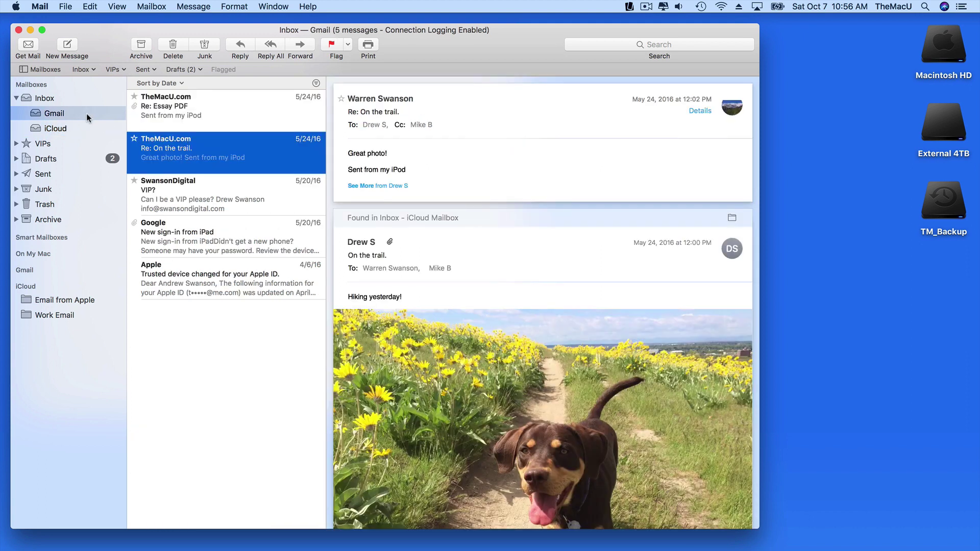
pyautogui.click(80, 129)
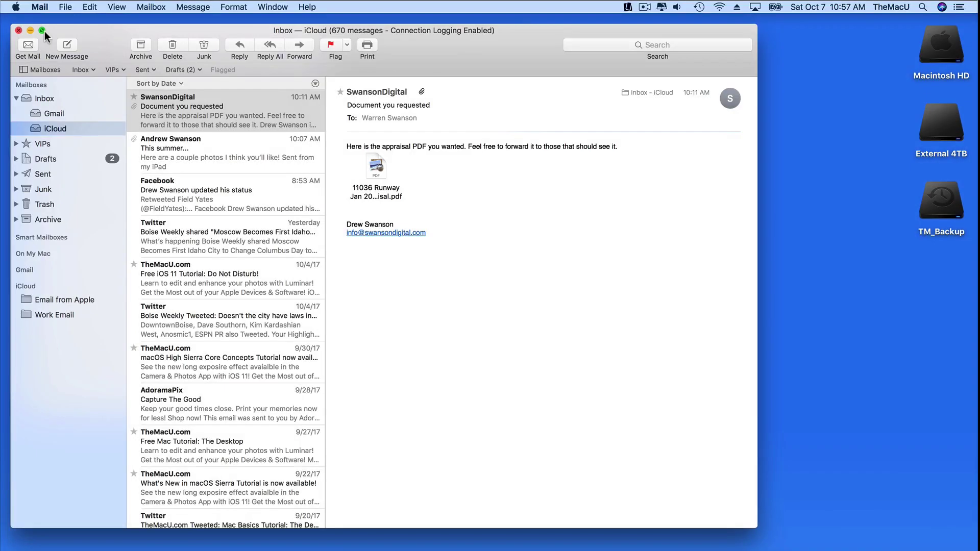
# Step: Put the Mail window in full screen, switching to the desktop and back to it
pyautogui.click(42, 30)
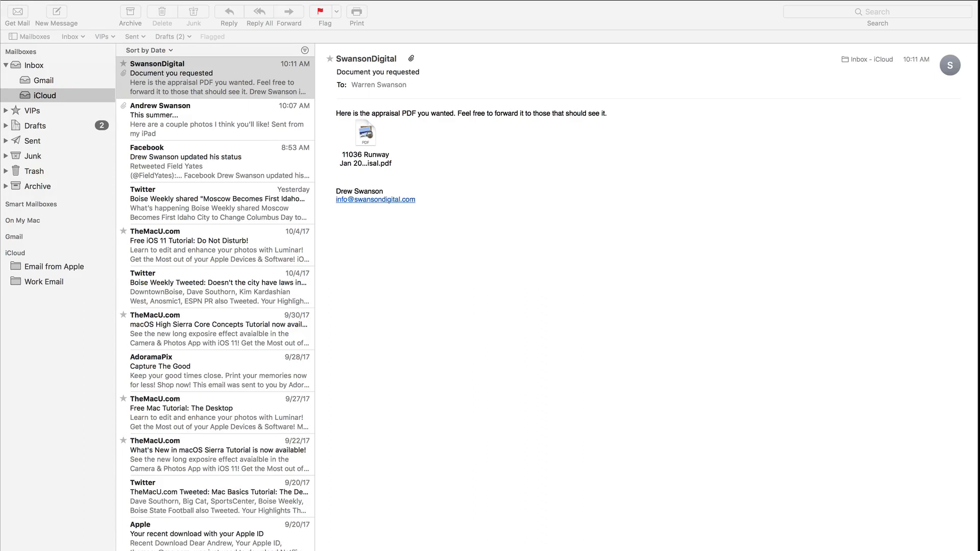
pyautogui.hotkey('ctrl', 'Left')
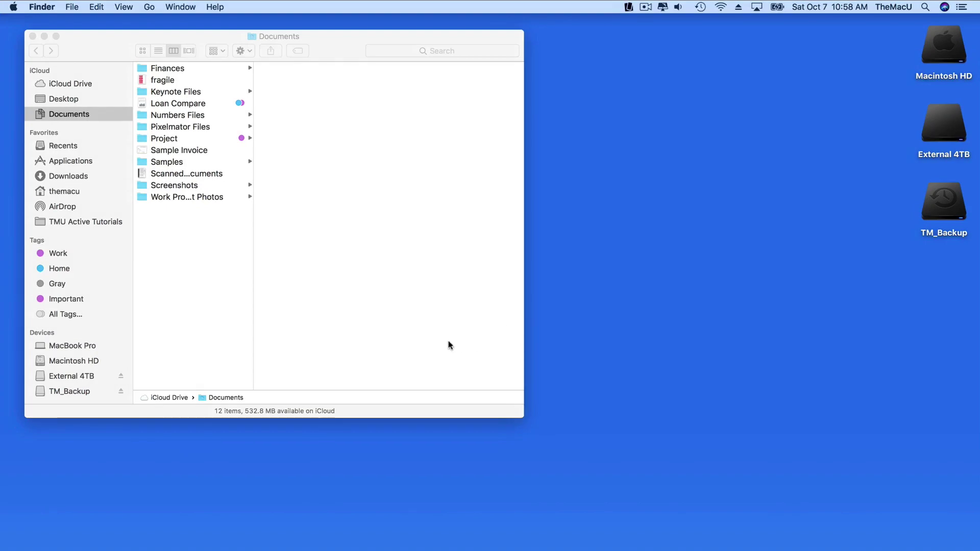
pyautogui.hotkey('ctrl', 'Right')
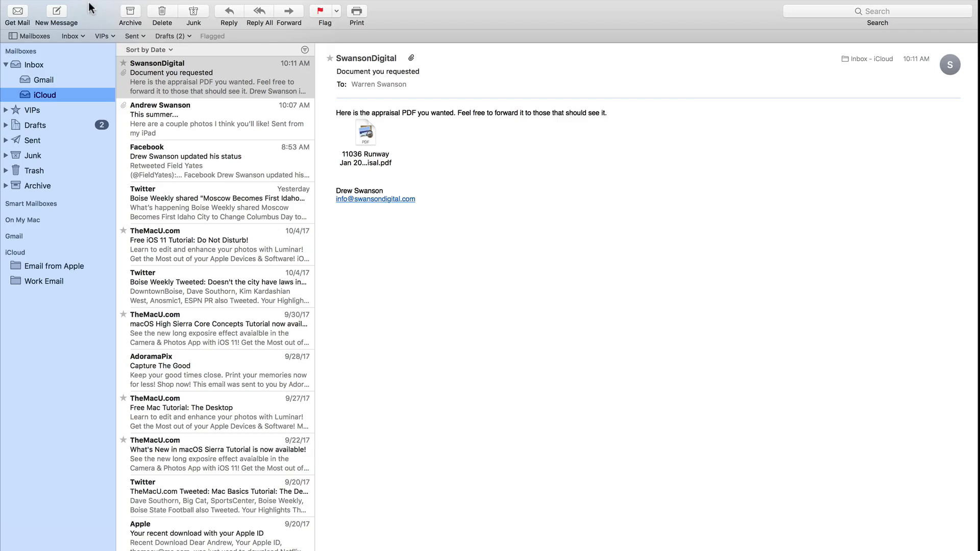
pyautogui.click(41, 7)
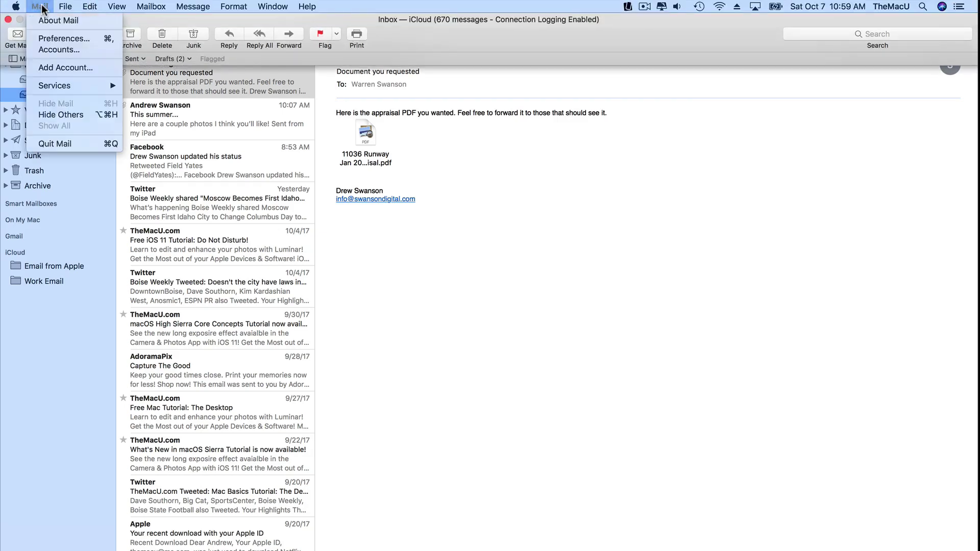
pyautogui.click(44, 40)
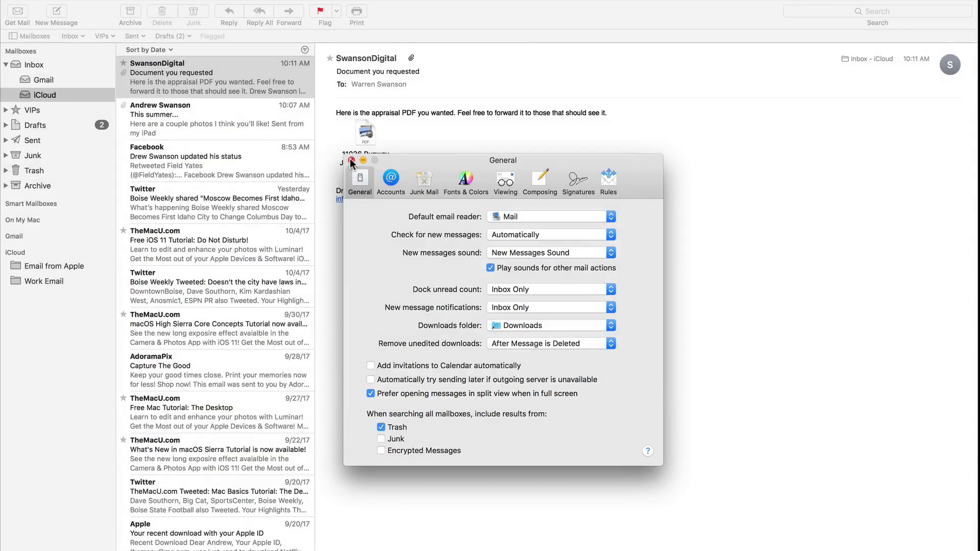
pyautogui.click(351, 161)
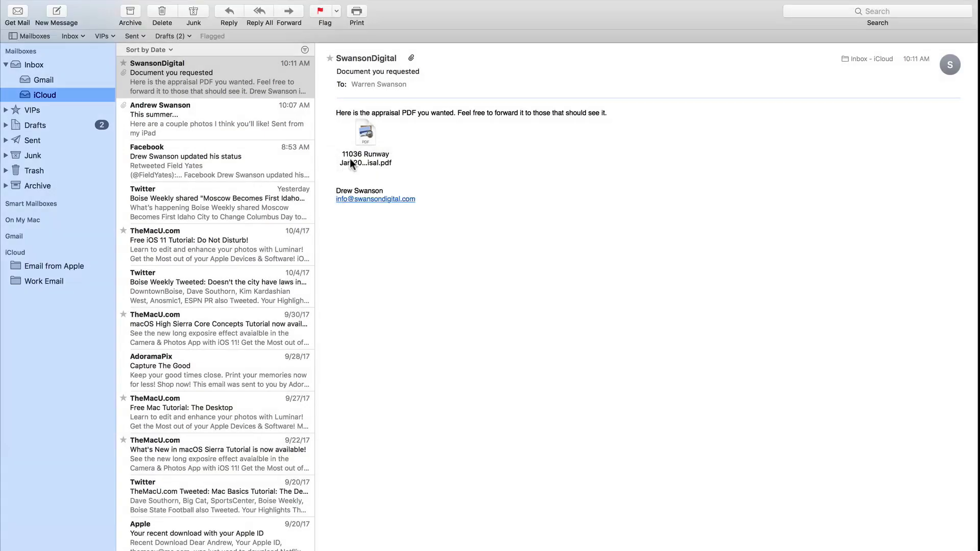
# Step: Start a reply to the 'This summer...' photos message, giving the inbox more room beside it
pyautogui.click(240, 115)
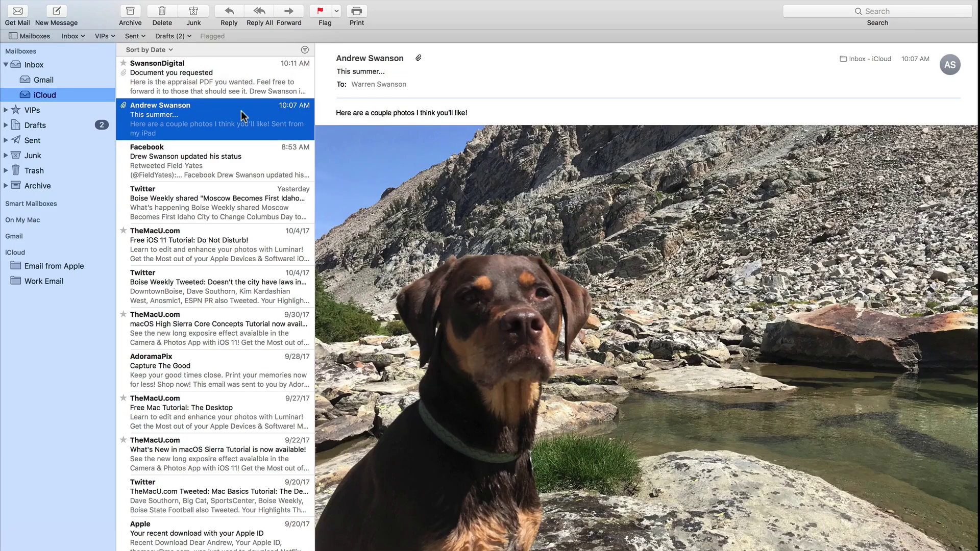
pyautogui.click(229, 13)
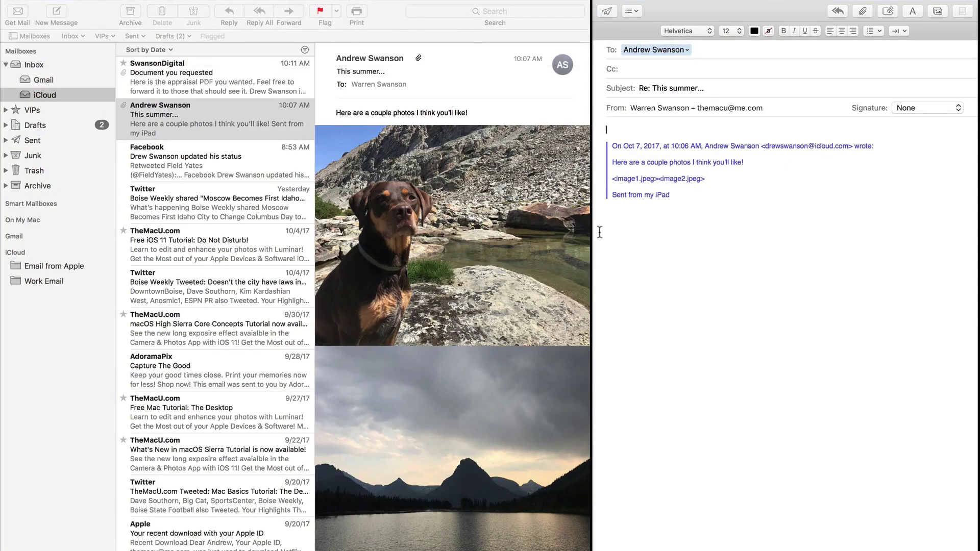
pyautogui.moveTo(596, 230); pyautogui.dragTo(595, 233)
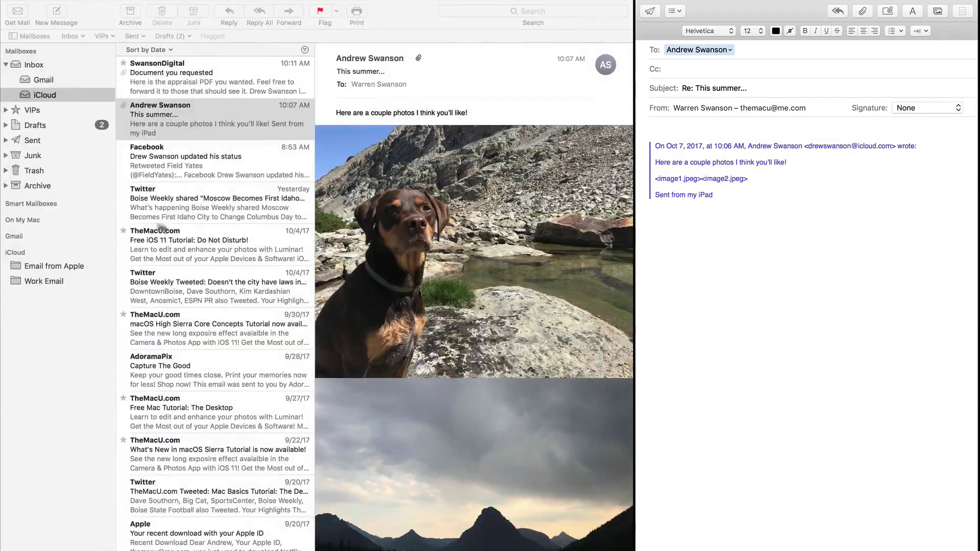
# Step: Widen the mailbox list and the message reading pane
pyautogui.moveTo(113, 211)
pyautogui.mouseDown()
pyautogui.moveTo(131, 211)
pyautogui.moveTo(94, 219)
pyautogui.mouseUp()
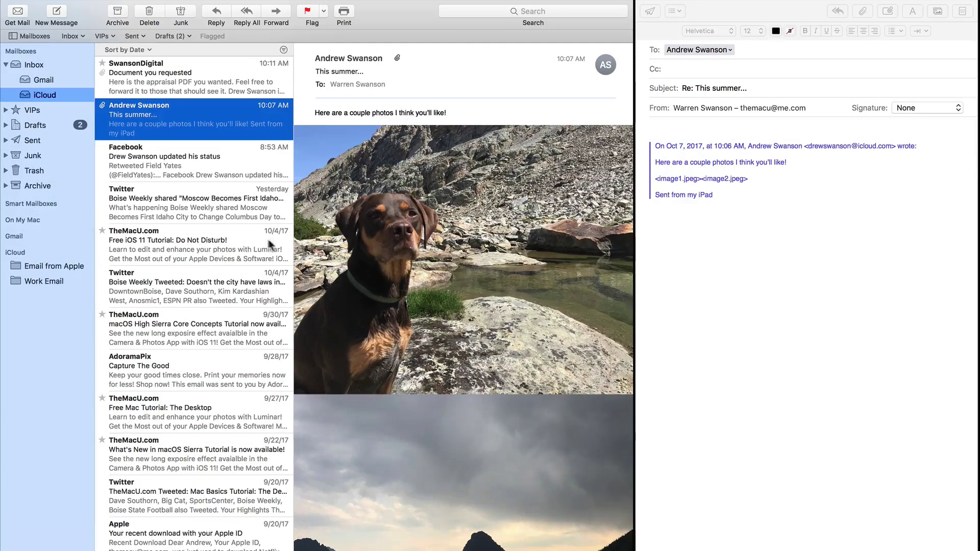
pyautogui.moveTo(293, 238)
pyautogui.mouseDown()
pyautogui.moveTo(260, 233)
pyautogui.moveTo(291, 234)
pyautogui.moveTo(278, 237)
pyautogui.mouseUp()
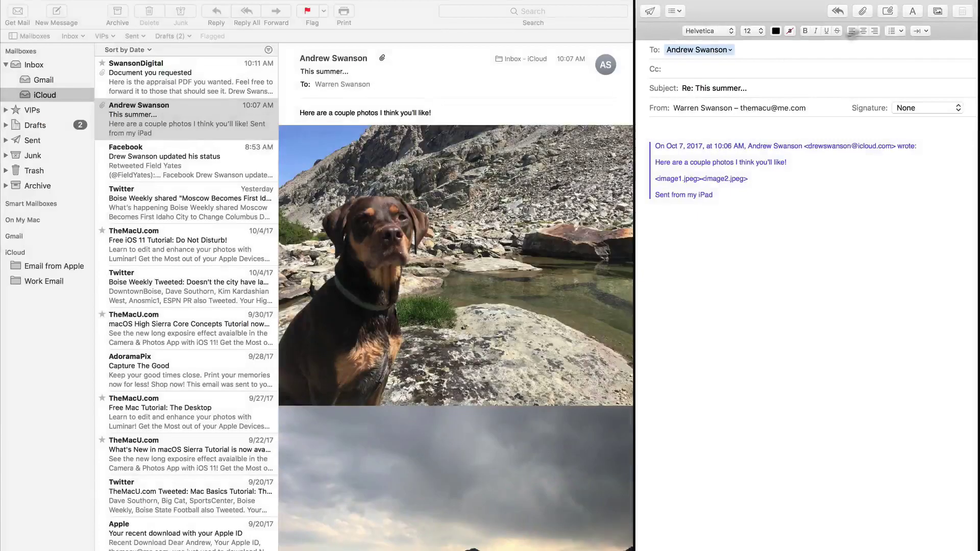
# Step: Reply to 'Document you requested' and start a blank new message as extra compose tabs
pyautogui.click(196, 74)
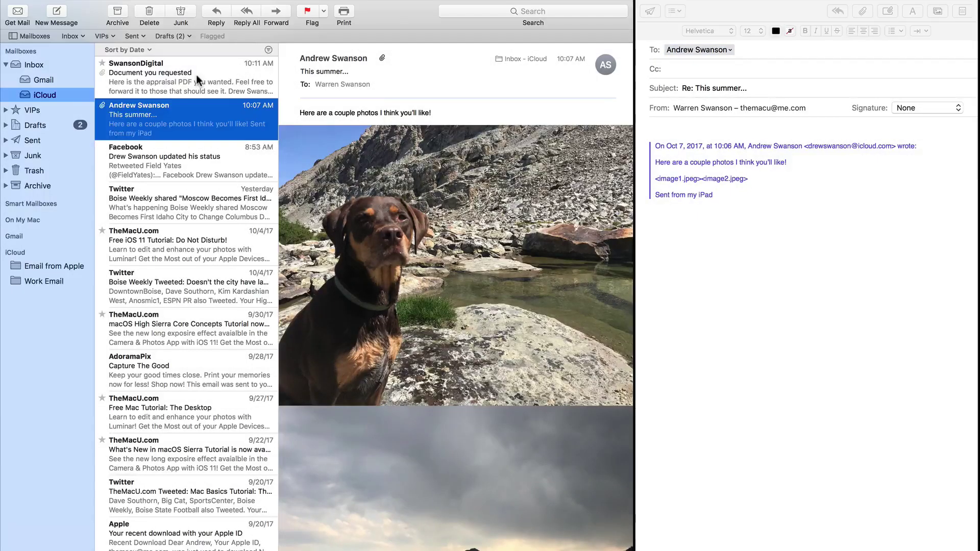
pyautogui.click(196, 74)
pyautogui.click(217, 11)
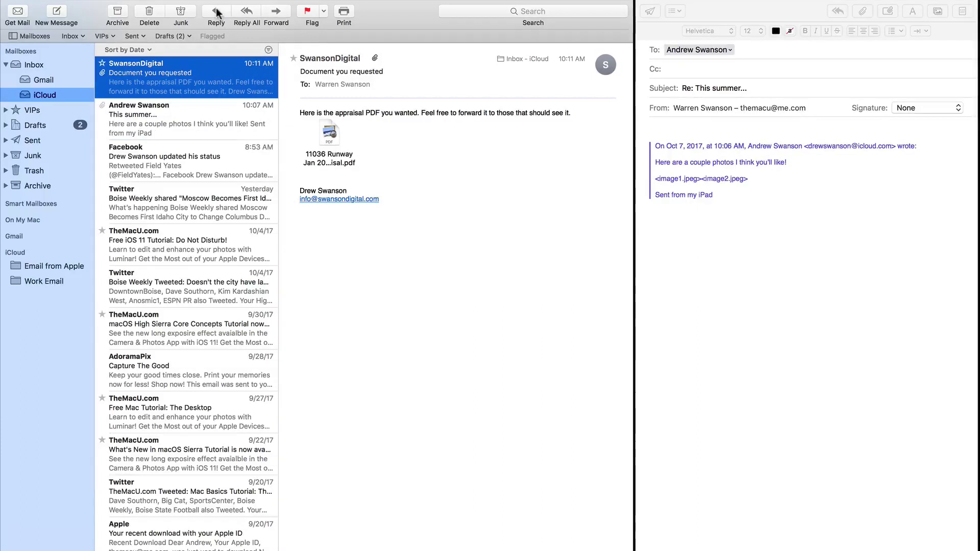
pyautogui.click(56, 12)
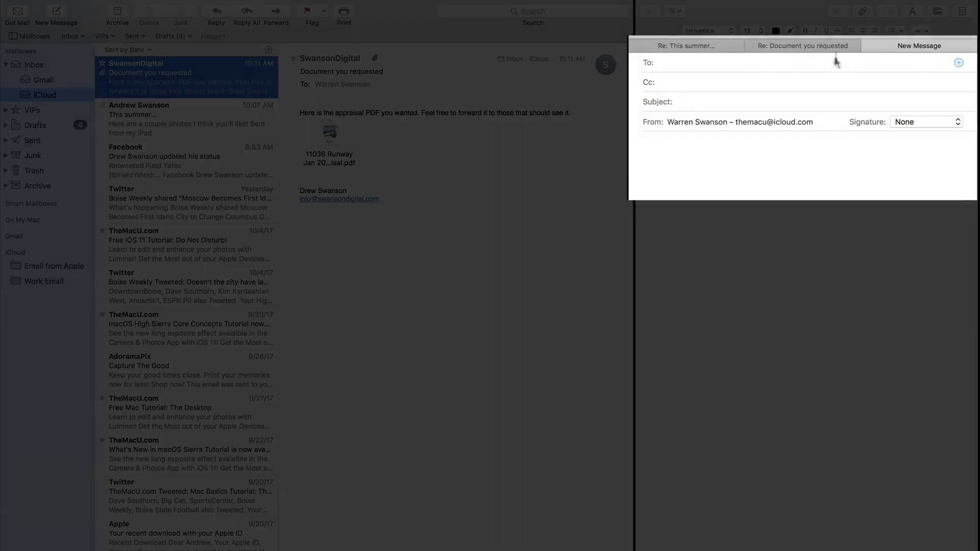
# Step: Switch among the compose tabs, ending on the 'This summer...' reply
pyautogui.click(827, 48)
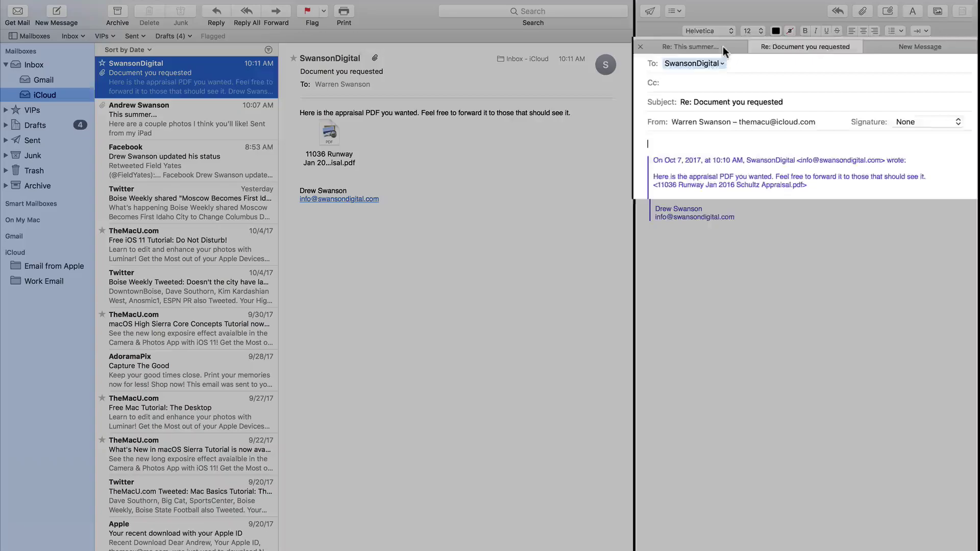
pyautogui.click(723, 47)
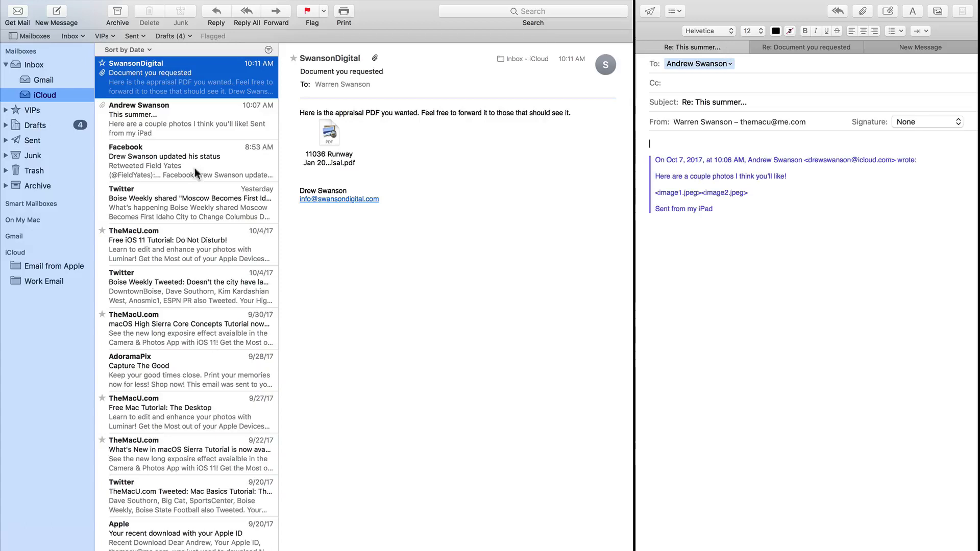
# Step: Copy the appraisal sentence from the received message into the 'This summer...' reply
pyautogui.click(159, 125)
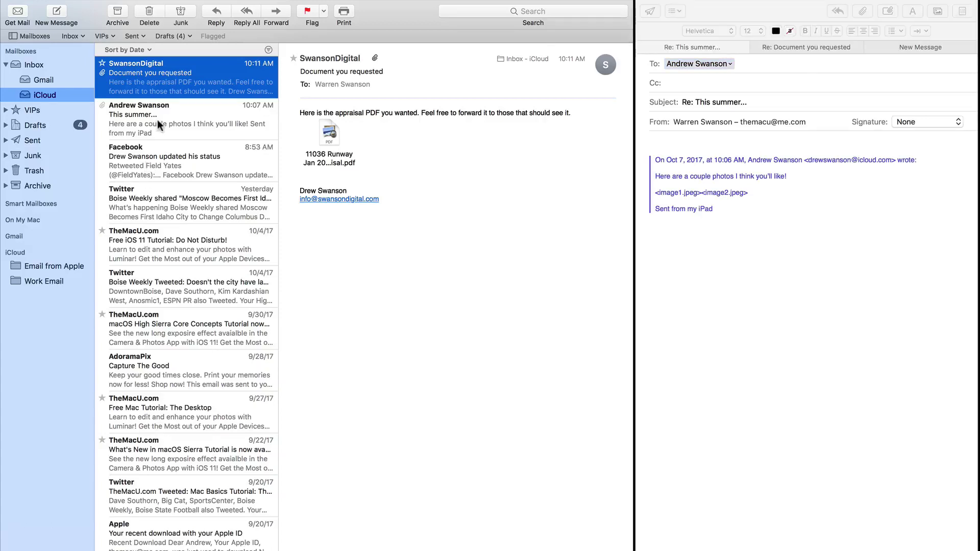
pyautogui.moveTo(583, 114); pyautogui.dragTo(293, 118)
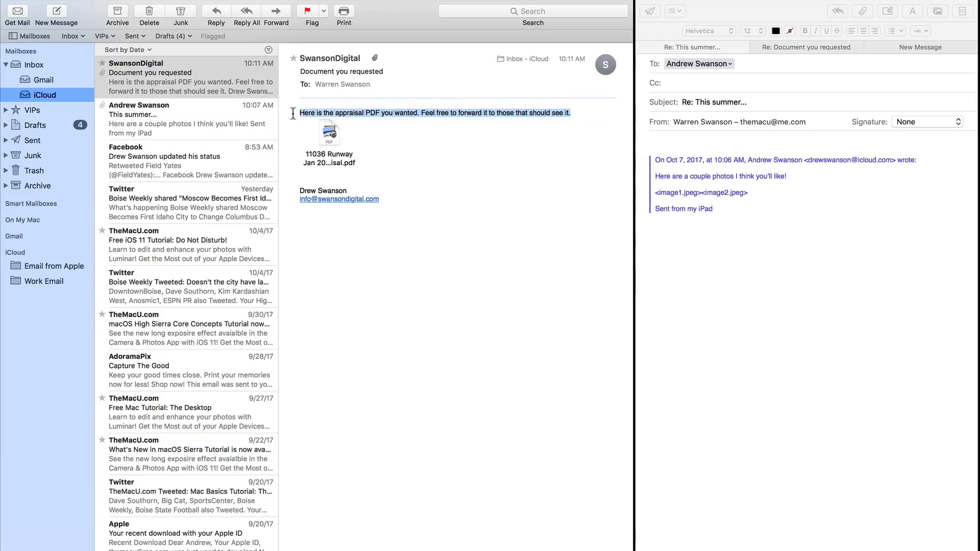
pyautogui.press('super+c')
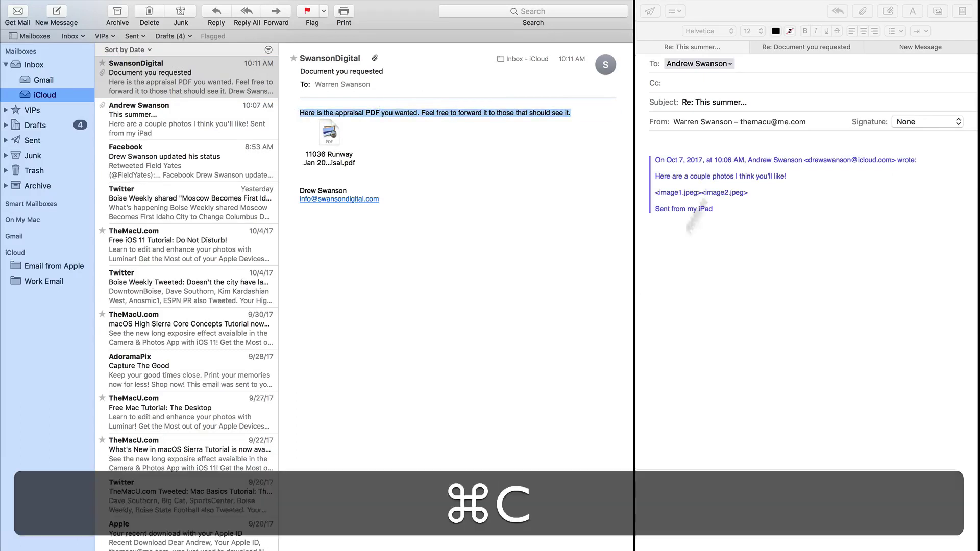
pyautogui.click(697, 143)
pyautogui.press('super+v')
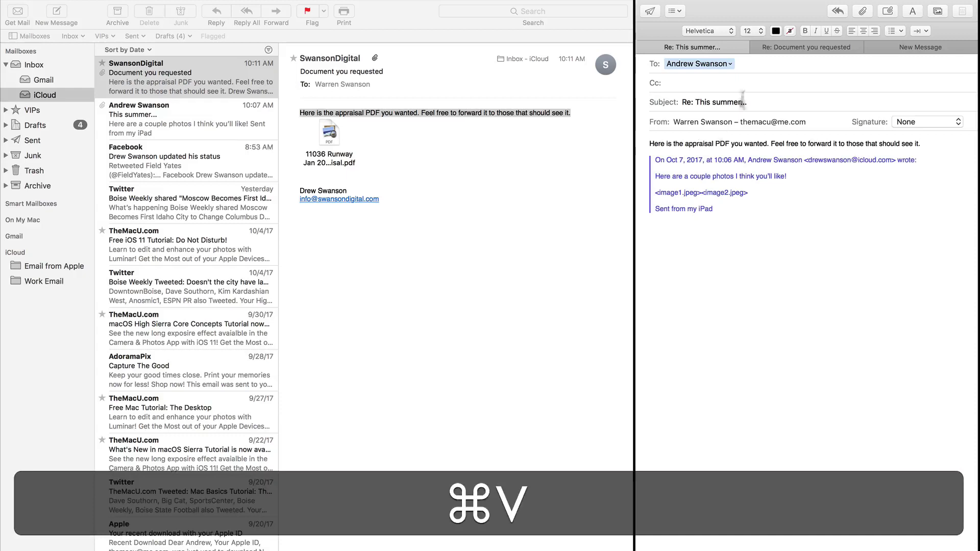
# Step: Attach the appraisal PDF to the 'Document you requested' reply
pyautogui.click(801, 47)
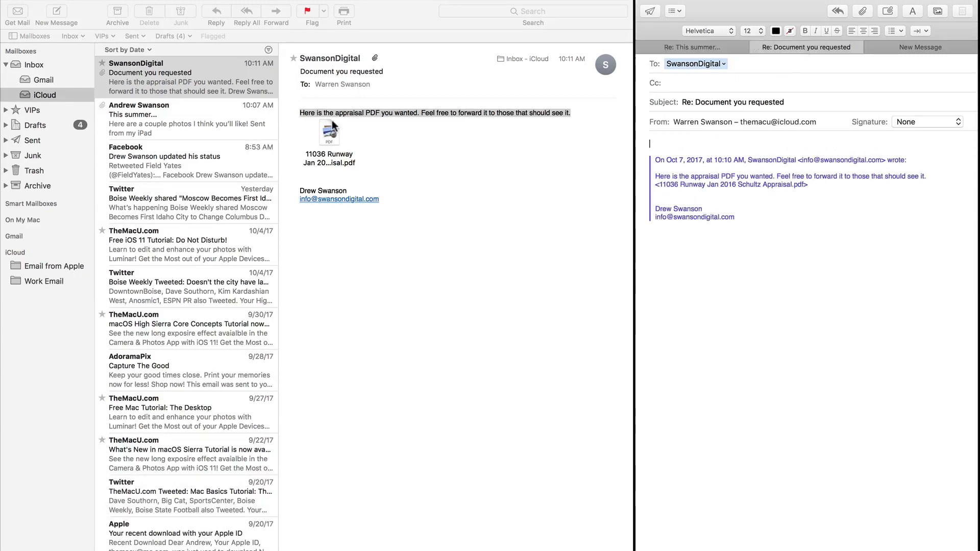
pyautogui.moveTo(330, 134); pyautogui.dragTo(684, 137)
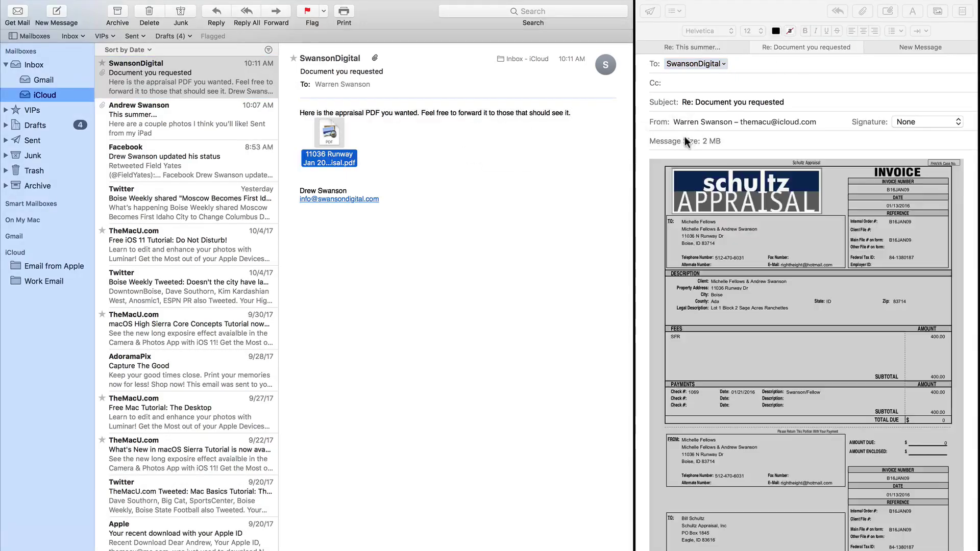
pyautogui.click(691, 47)
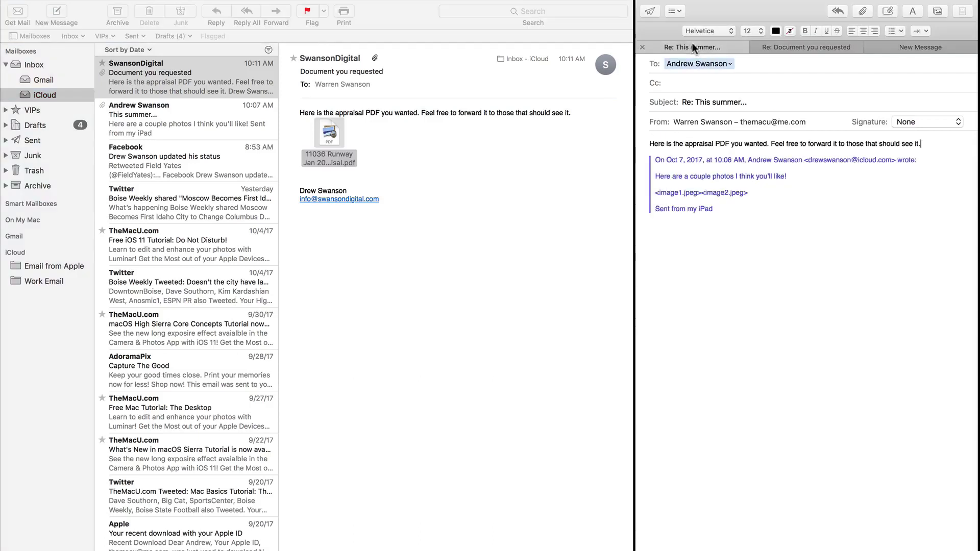
pyautogui.click(214, 128)
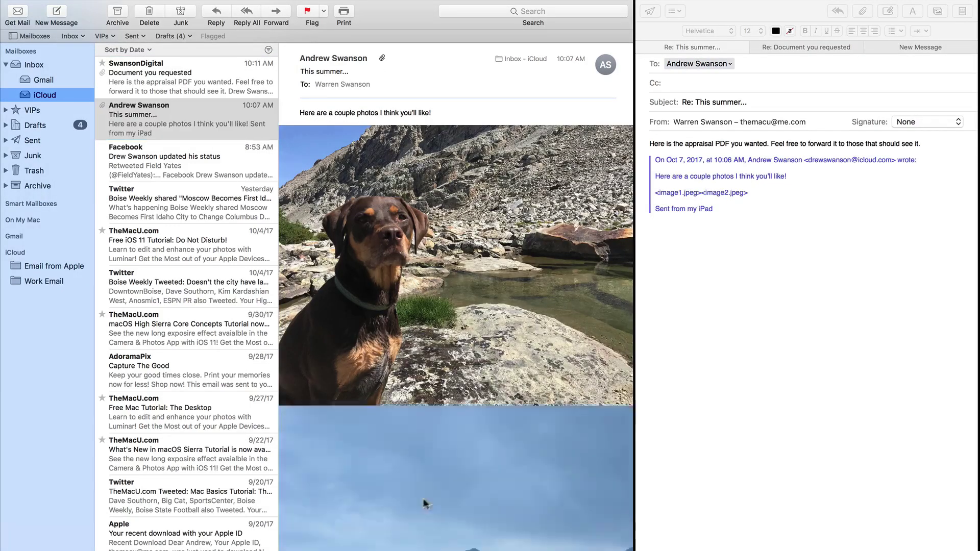
pyautogui.moveTo(426, 502); pyautogui.dragTo(719, 151)
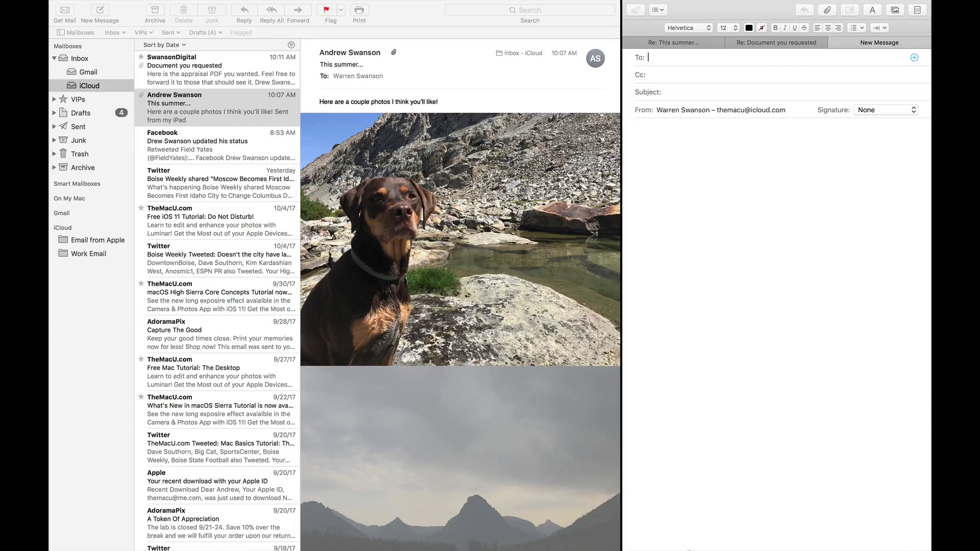
# Step: Attach Loan Compare.numbers from the Documents stack to the new message, then return to the summer reply
pyautogui.moveTo(748, 544)
pyautogui.click(748, 528)
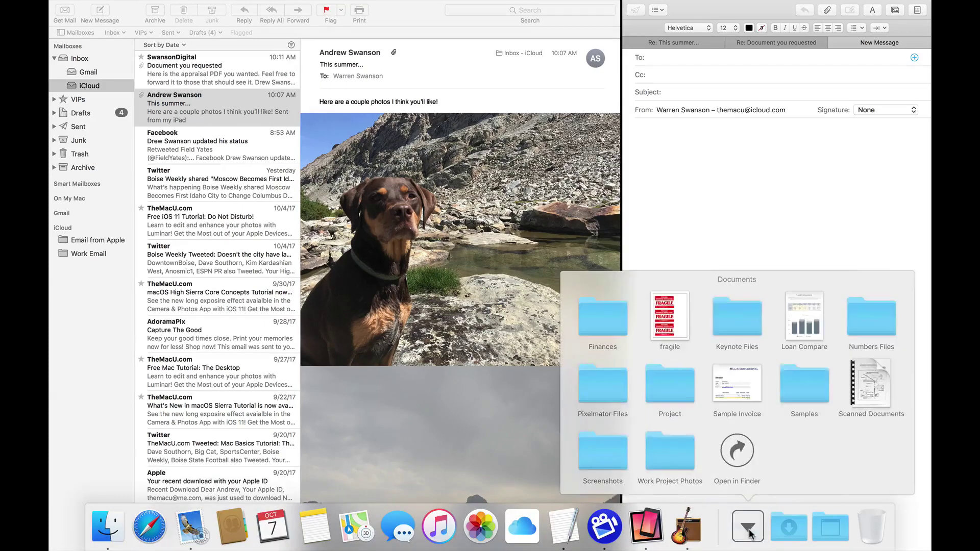
pyautogui.moveTo(804, 319); pyautogui.dragTo(697, 181)
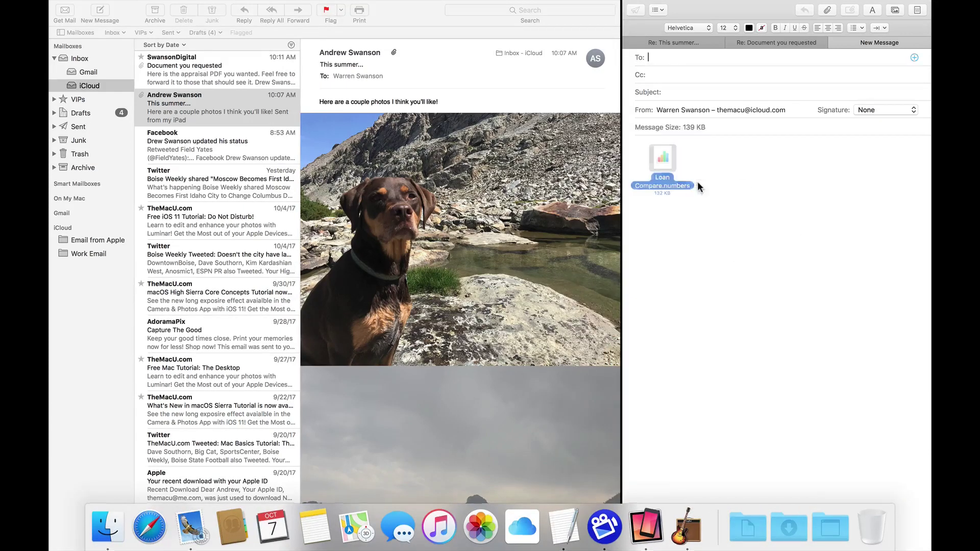
pyautogui.click(721, 218)
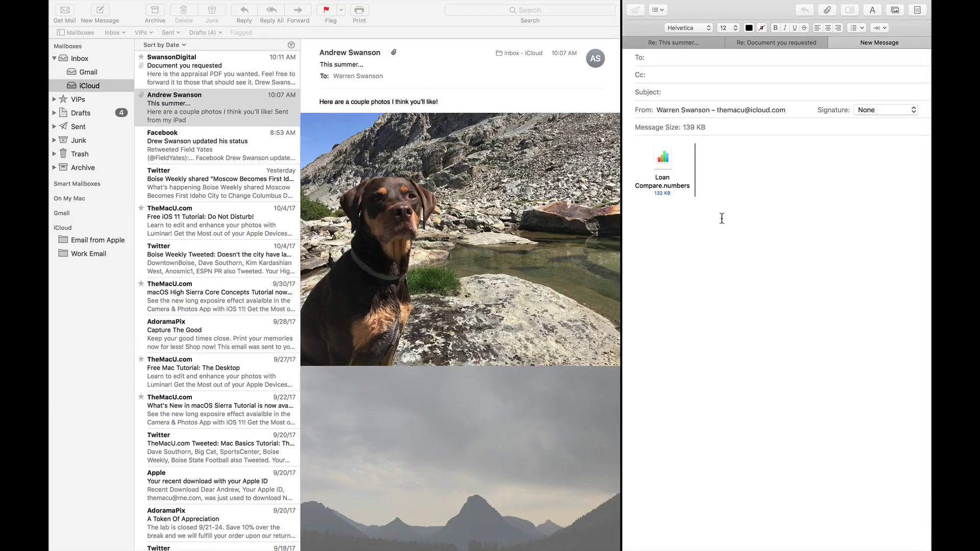
pyautogui.click(670, 42)
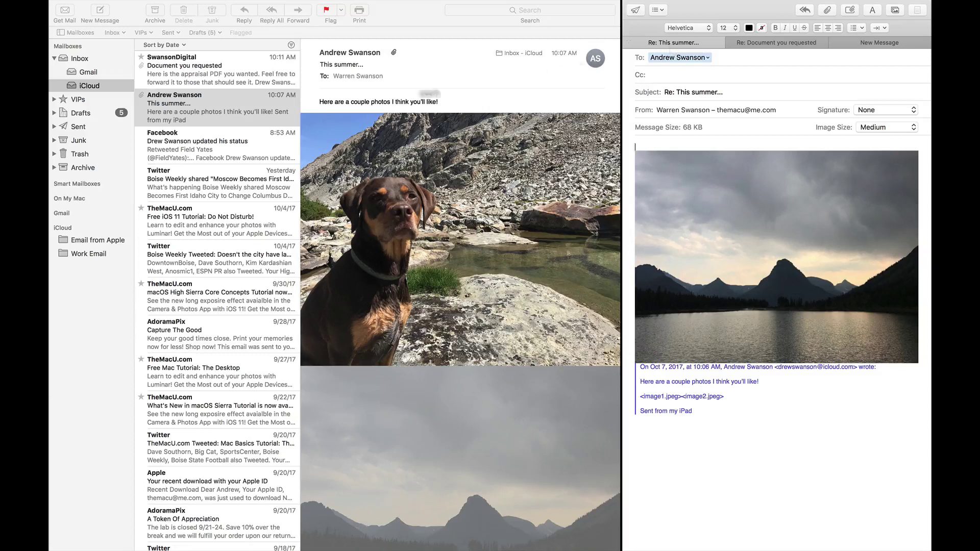
# Step: Show the SwansonDigital 'Document you requested' message with its appraisal PDF beside the reply
pyautogui.click(258, 71)
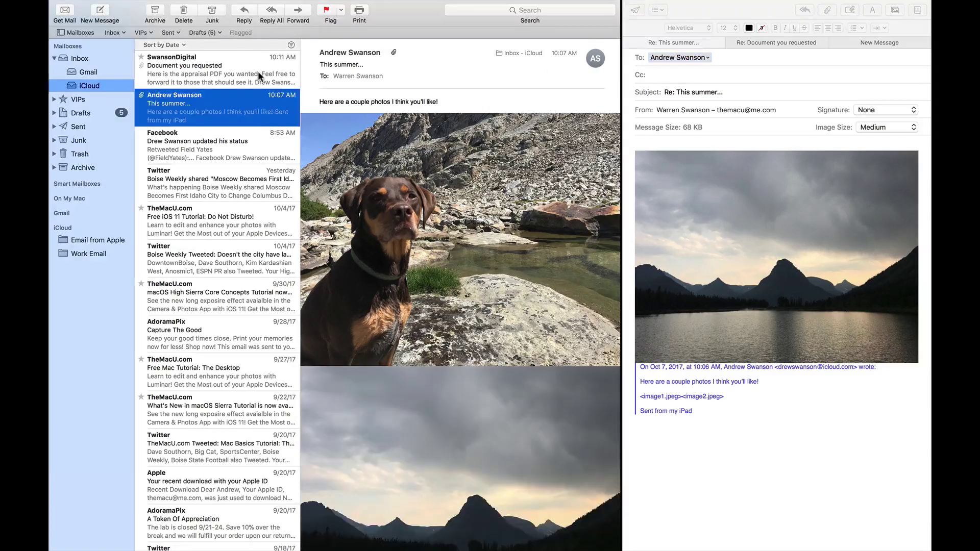
pyautogui.click(259, 71)
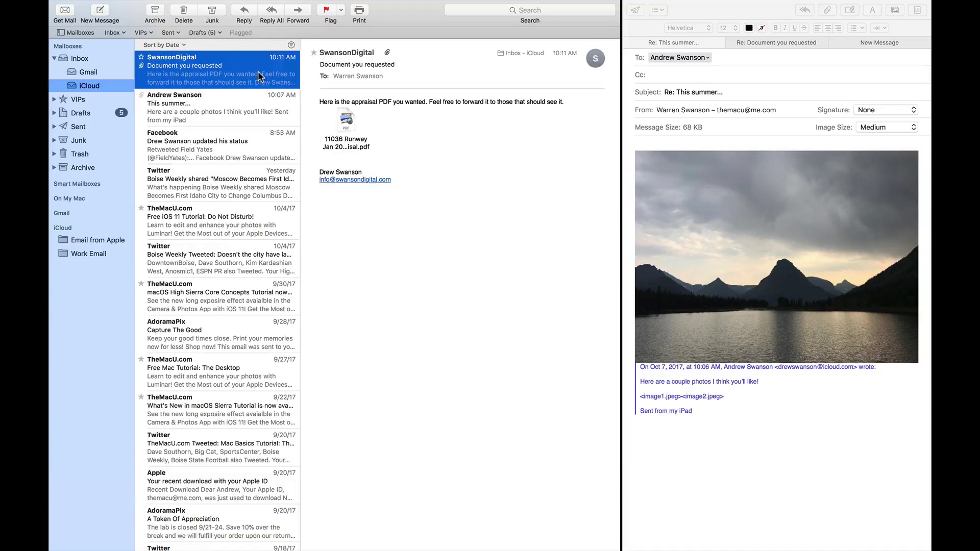